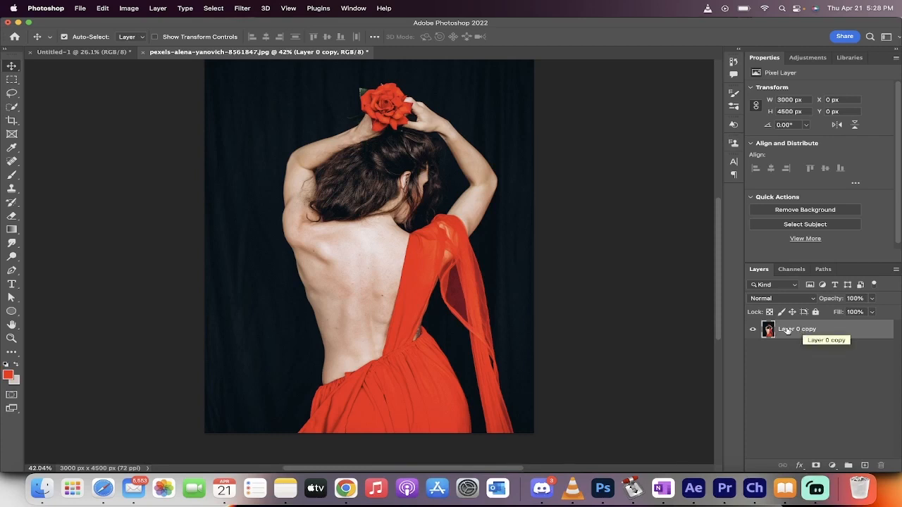
Step: Select the red dress and rose with Color Range, Fuzziness about 150, Localized Color Clusters off
left_click(215, 8)
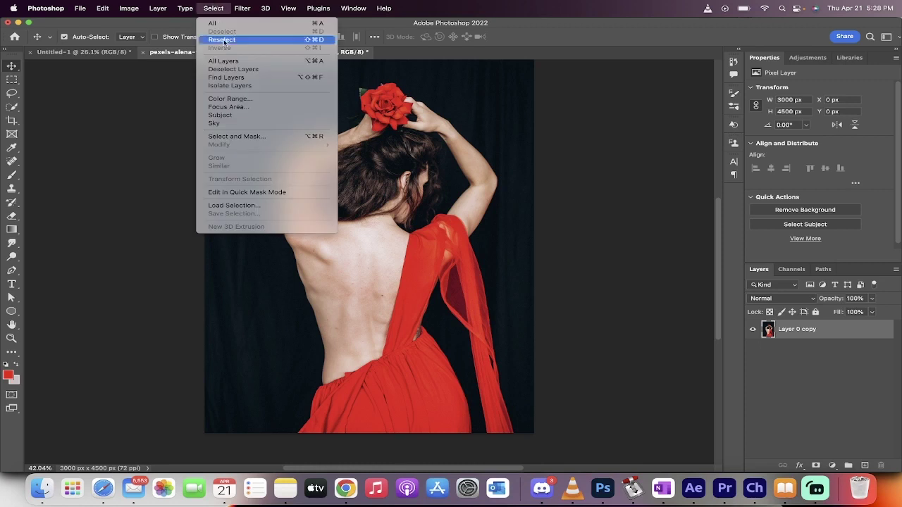
left_click(228, 98)
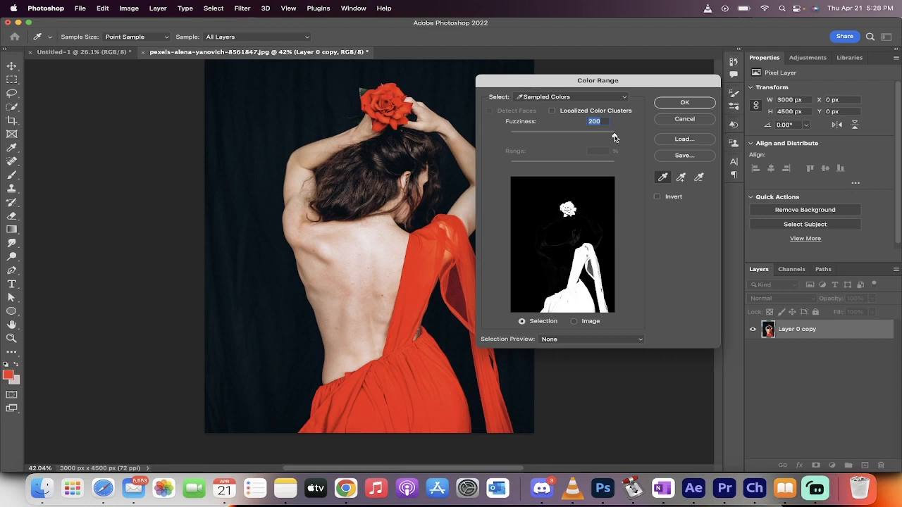
left_click_drag(615, 136, 591, 136)
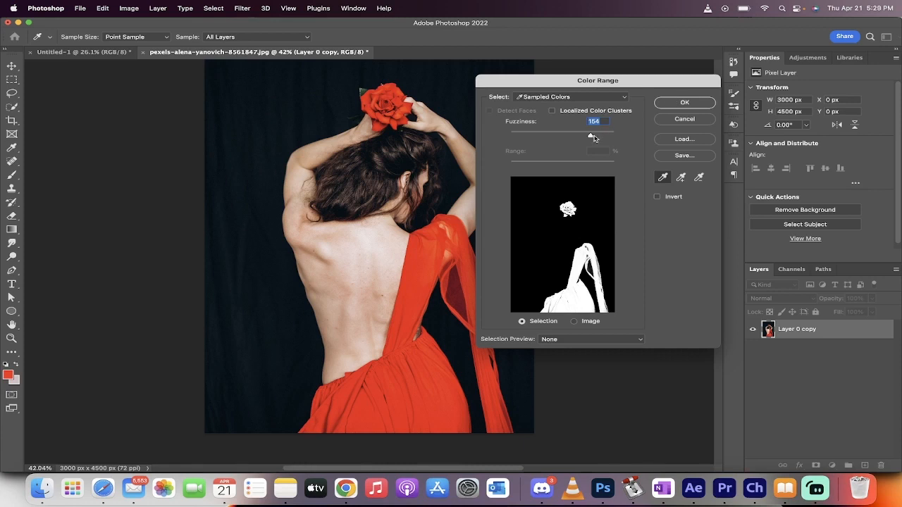
left_click_drag(592, 136, 588, 136)
left_click(552, 111)
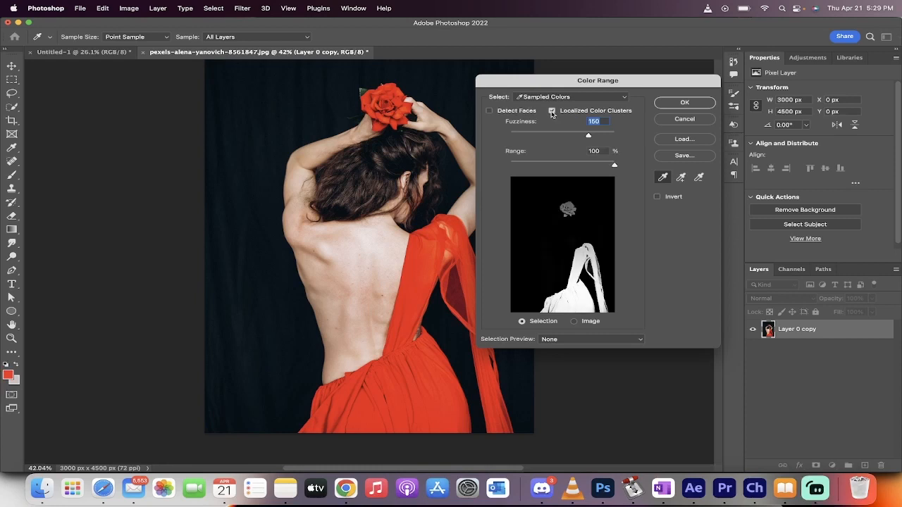
left_click(552, 110)
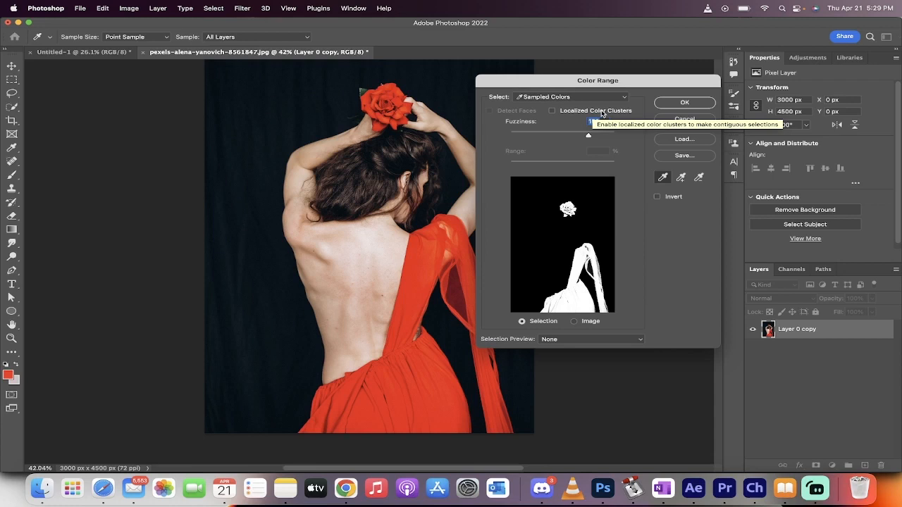
left_click(674, 106)
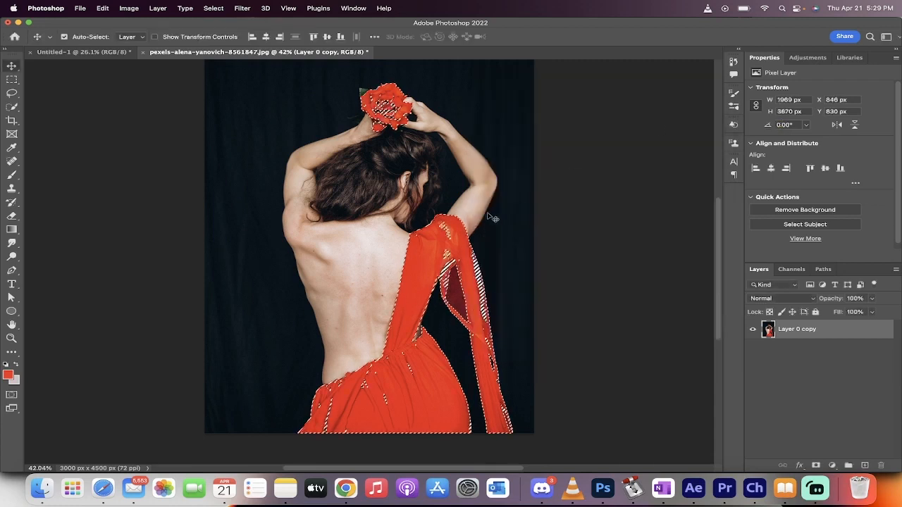
scroll(422, 335, "up", 2)
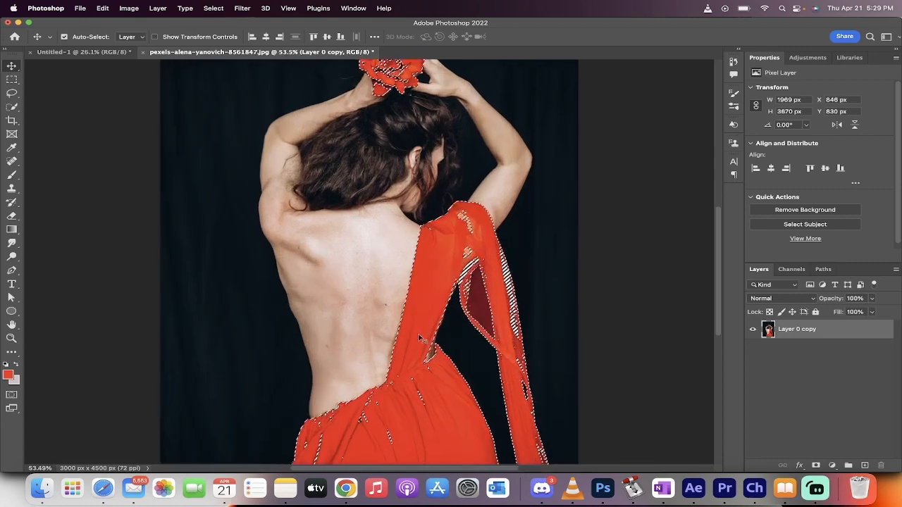
scroll(429, 313, "up", 2)
scroll(428, 314, "down", 3)
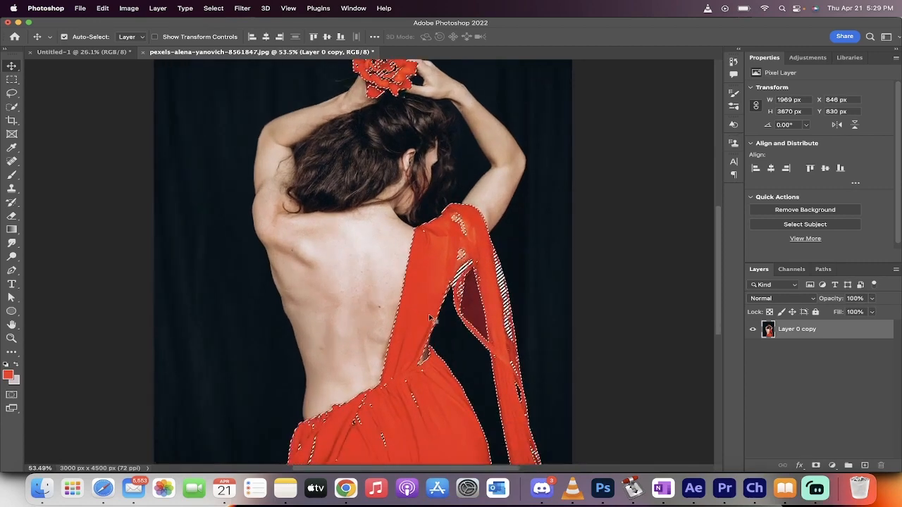
Step: Use Quick Selection to add missed shoulder fabric, sheer fabric gaps and rose holes to the selection
right_click(12, 106)
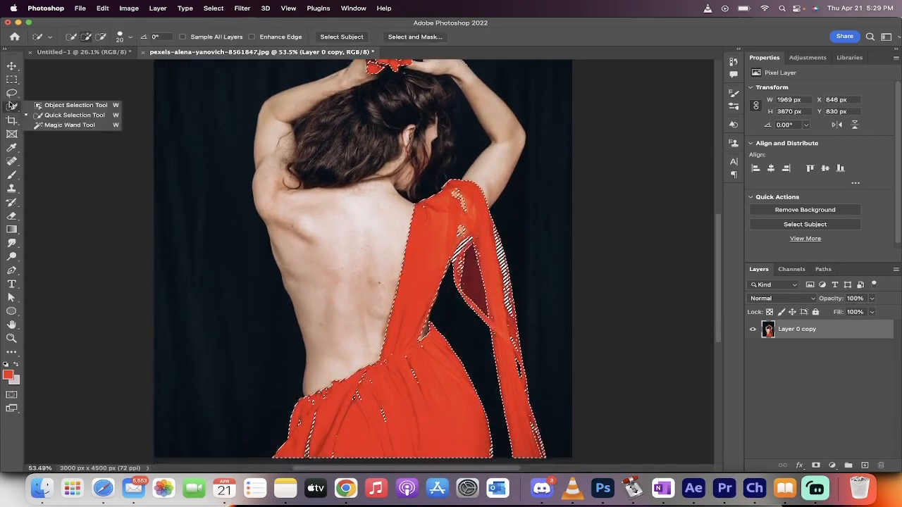
left_click(63, 114)
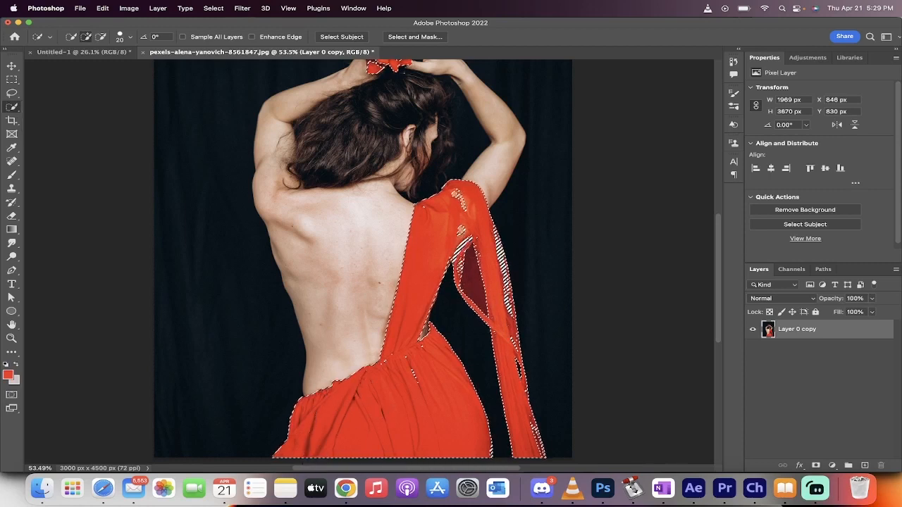
left_click(465, 240)
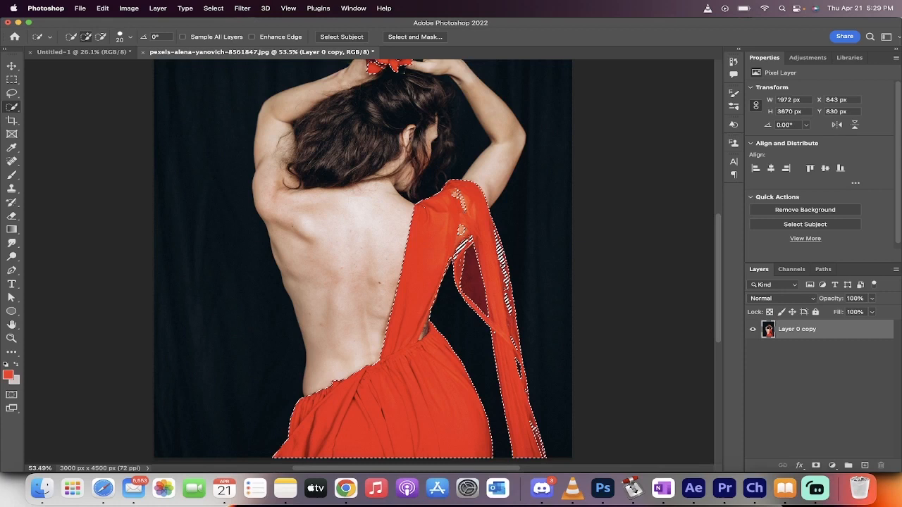
left_click_drag(456, 193, 462, 240)
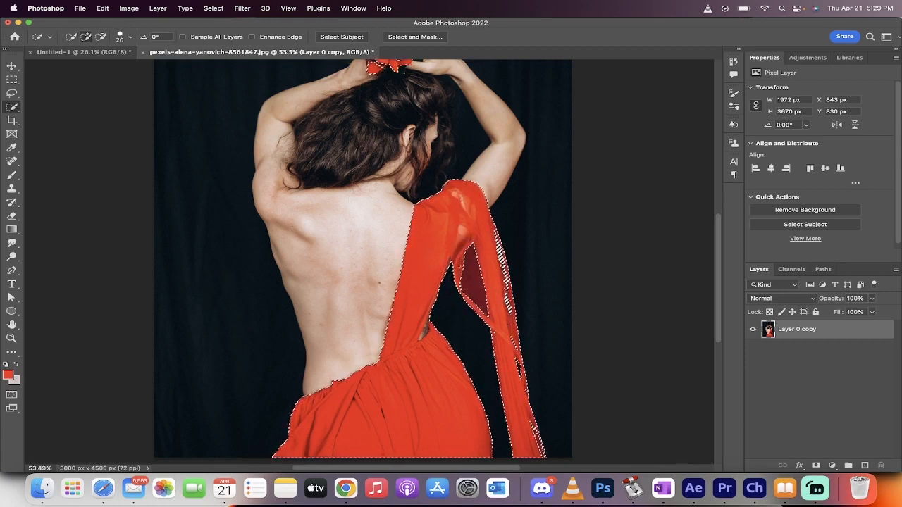
left_click_drag(470, 289, 500, 246)
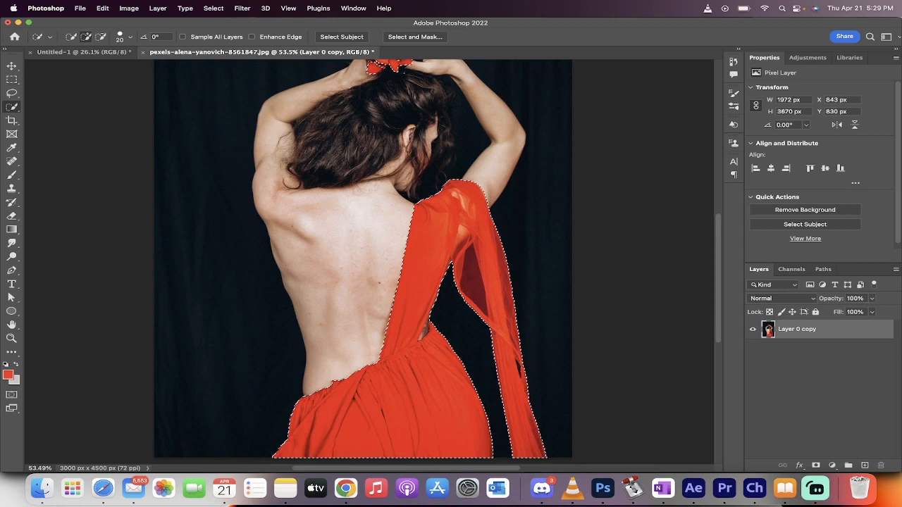
scroll(380, 282, "up", 3)
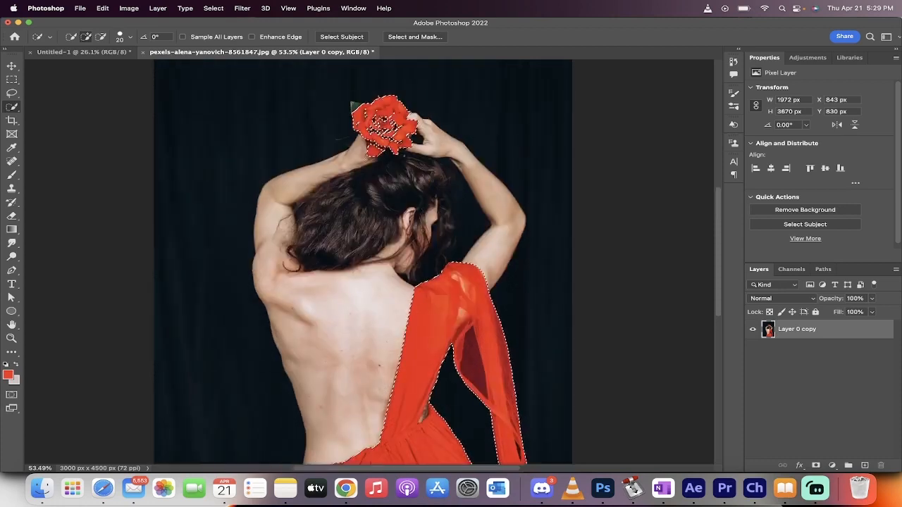
left_click_drag(384, 138, 380, 113)
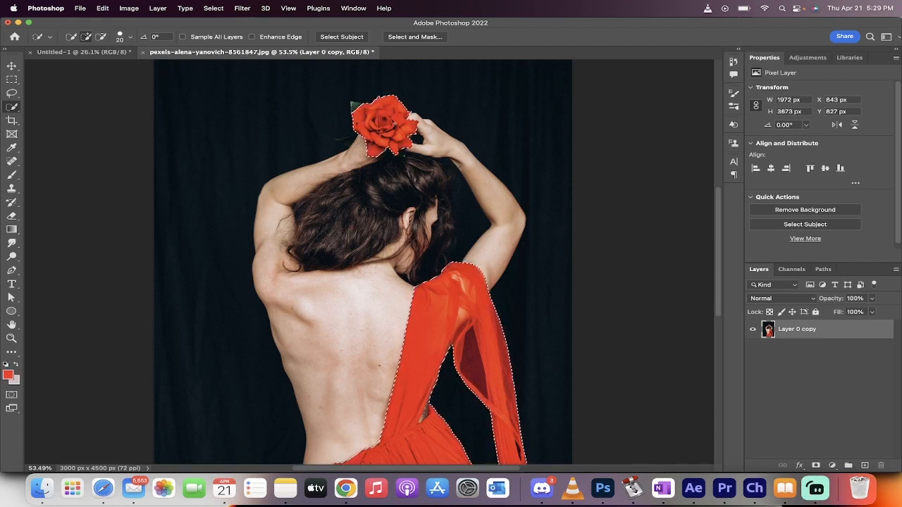
scroll(393, 196, "down", 1)
scroll(393, 195, "down", 5)
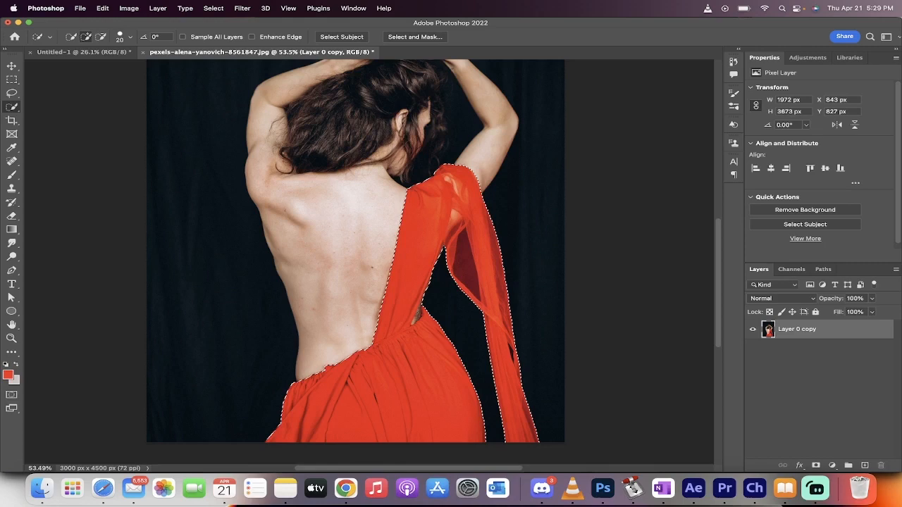
scroll(392, 195, "up", 1)
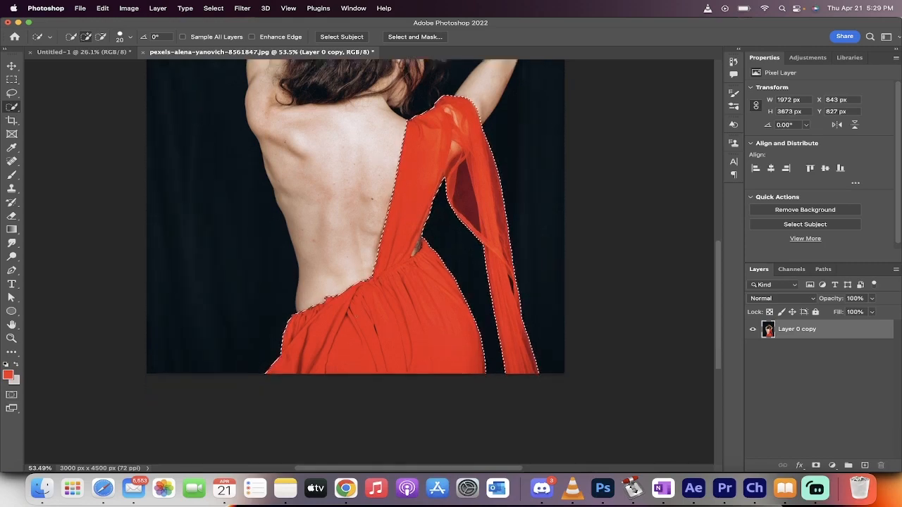
scroll(392, 195, "up", 5)
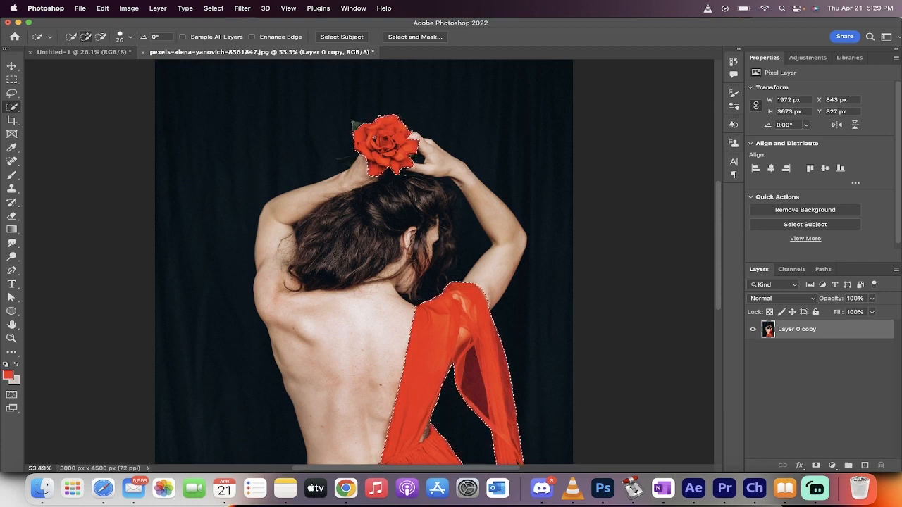
Step: Briefly toggle subtract mode, then undo the accidental change to restore the full rose selection
right_click(11, 107)
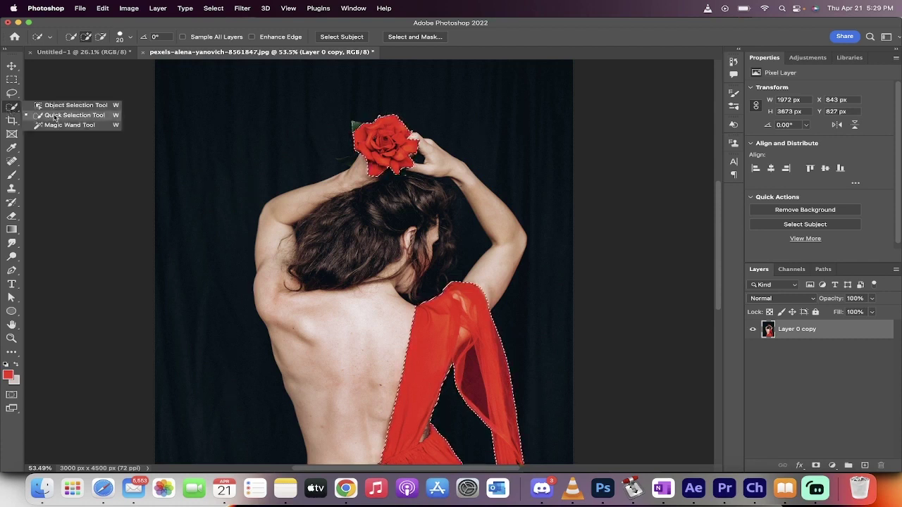
left_click(11, 107)
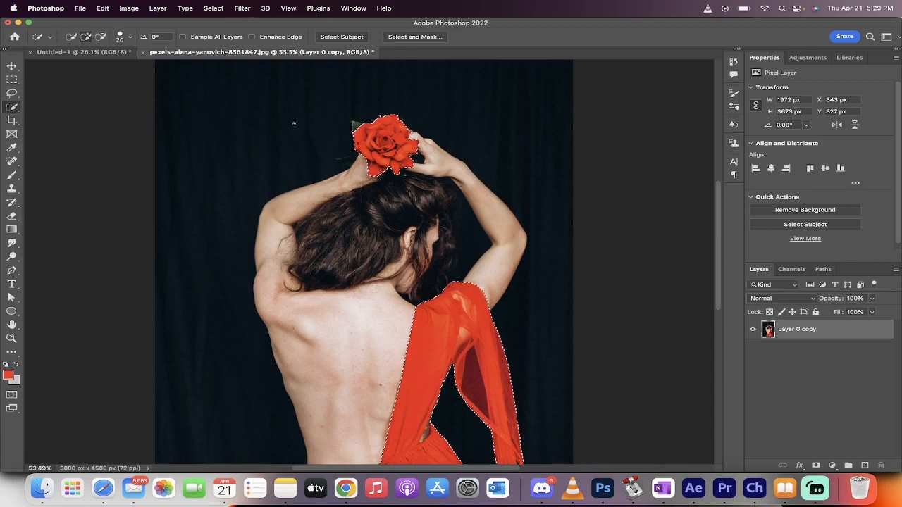
key("alt")
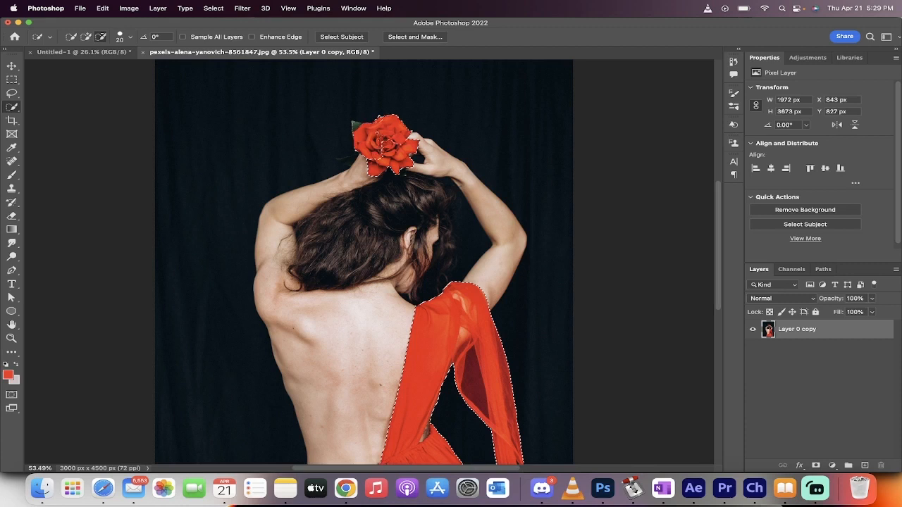
key("alt")
key("super+z")
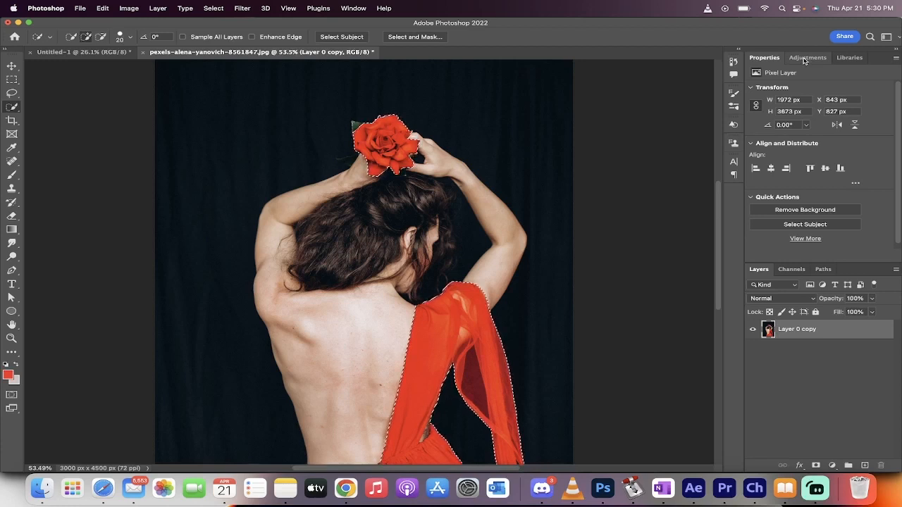
Step: Add a Hue/Saturation adjustment layer masked to the dress and rose selection
left_click(804, 61)
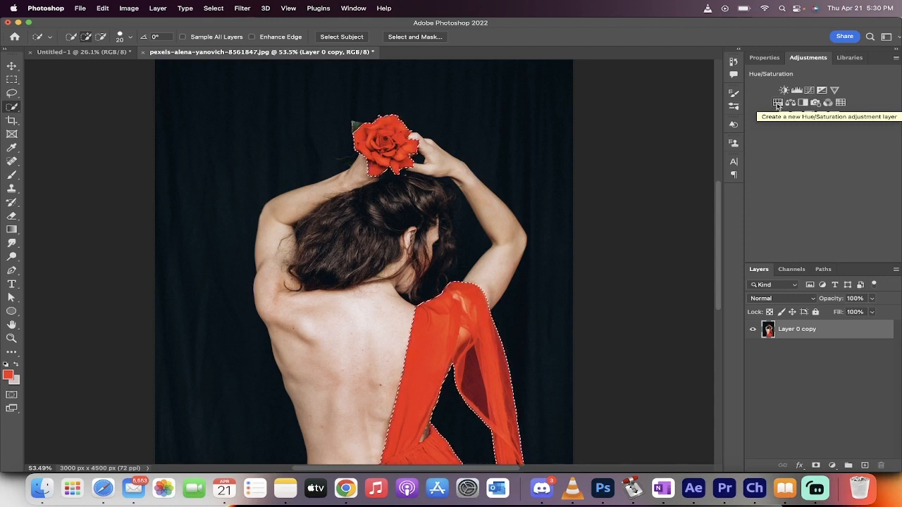
left_click(778, 104)
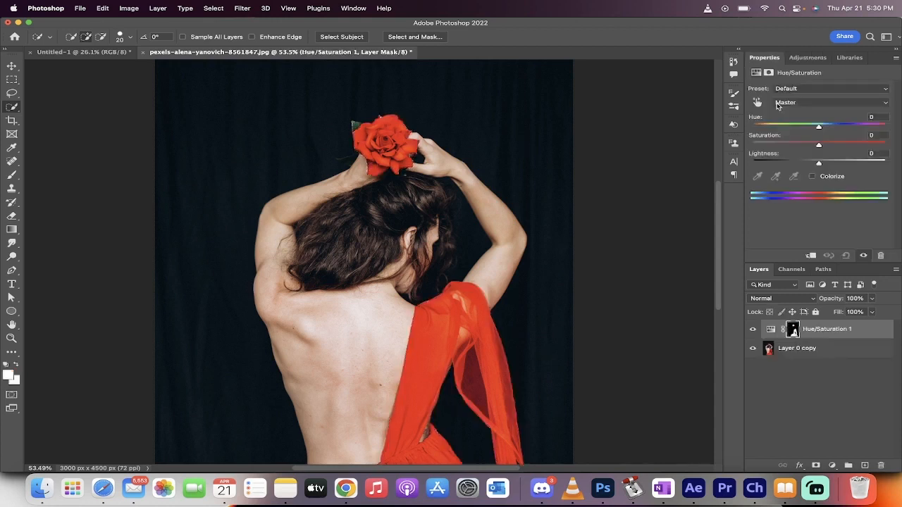
scroll(707, 132, "down", 3)
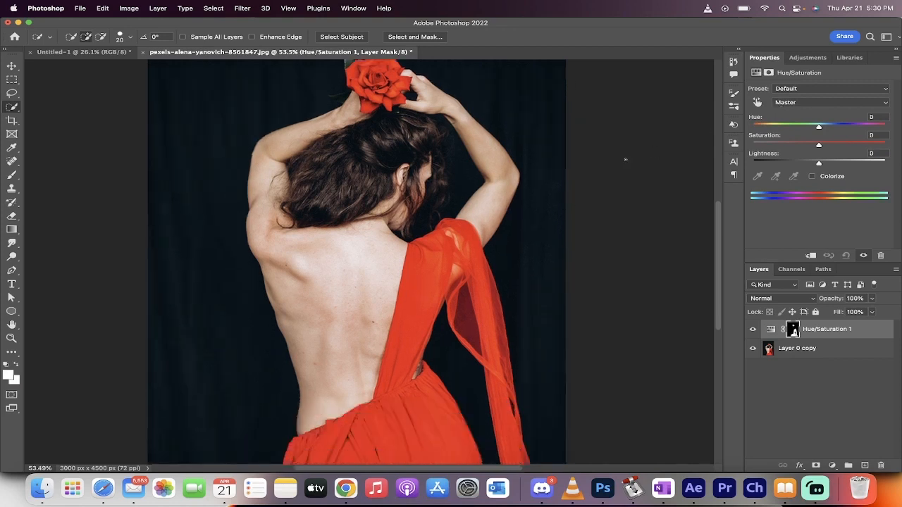
scroll(707, 132, "down", 3)
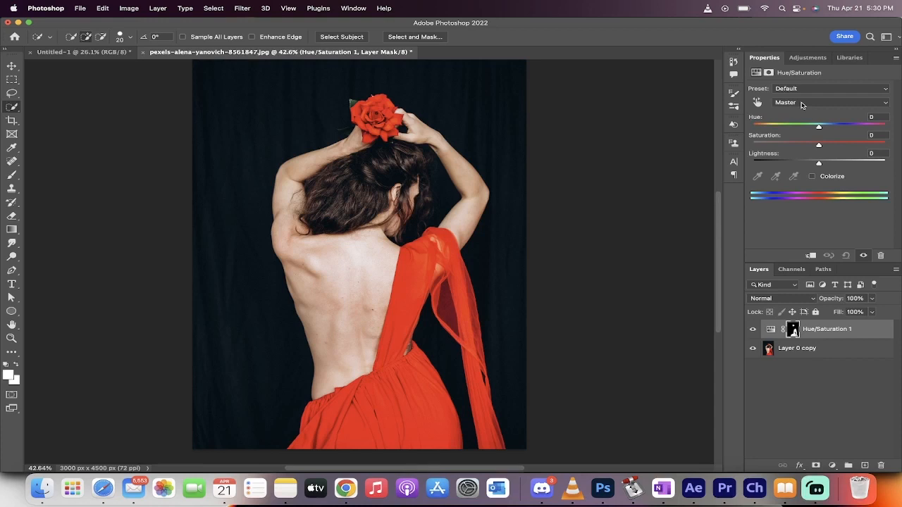
Step: Keep all colours targeted and set Hue to -51 and Saturation to -41 for a muted purple
left_click(801, 104)
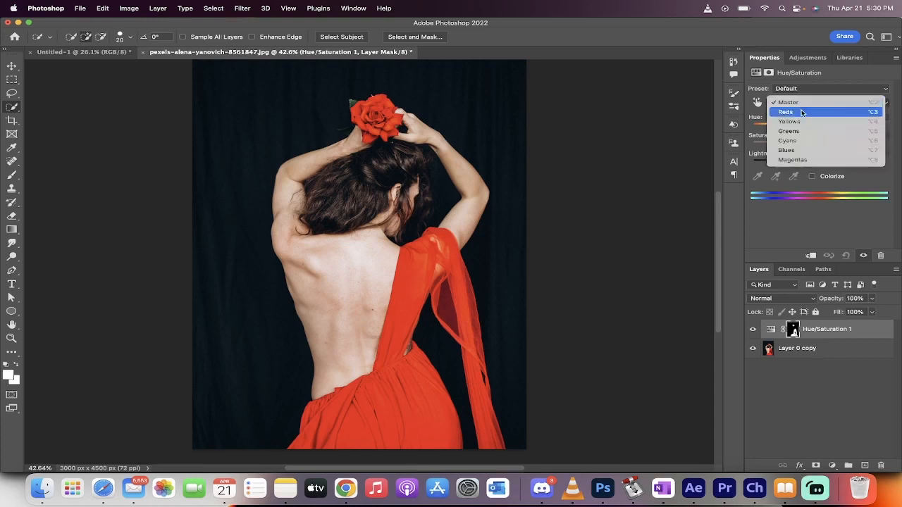
left_click(801, 104)
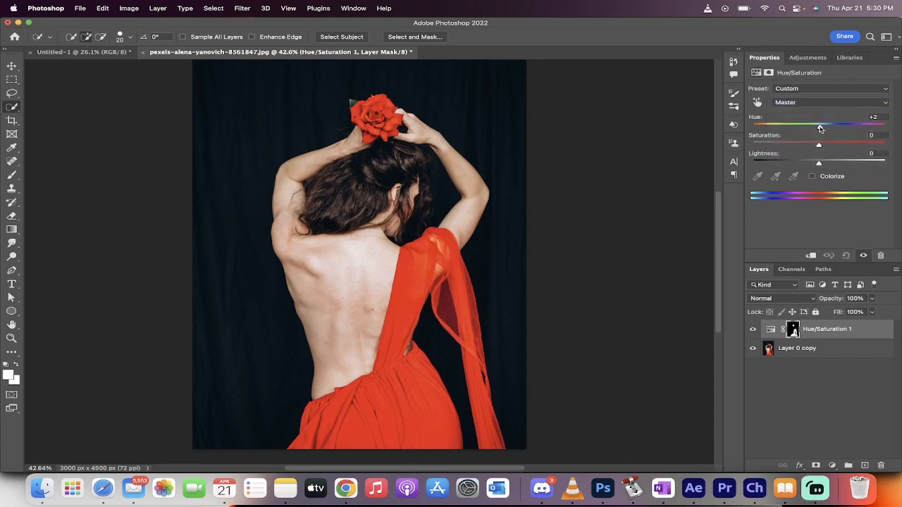
mouse_move(818, 126)
left_mouse_down()
mouse_move(784, 127)
mouse_move(883, 126)
mouse_move(788, 127)
left_mouse_up()
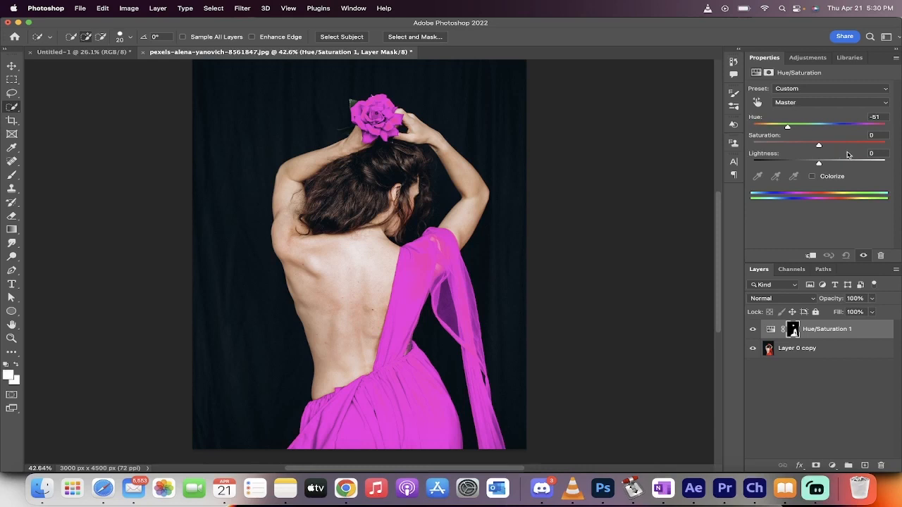
left_click_drag(820, 145, 793, 146)
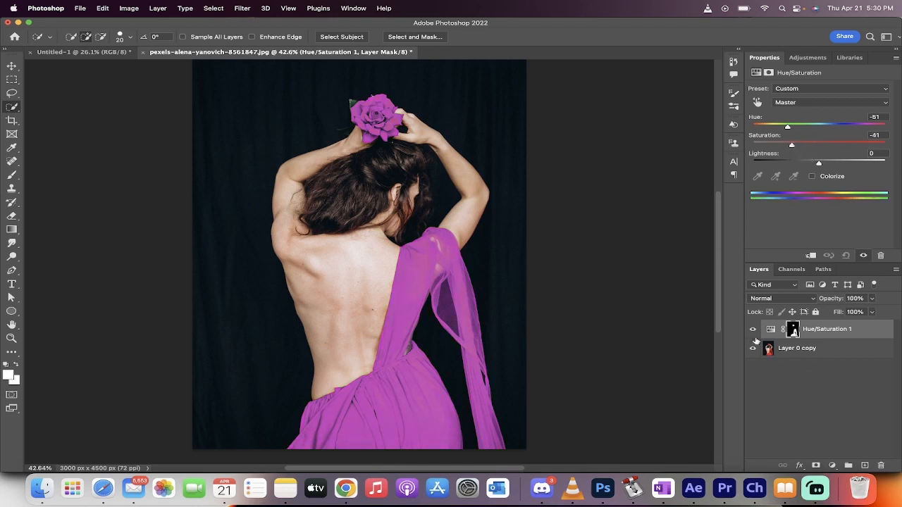
left_click(752, 329)
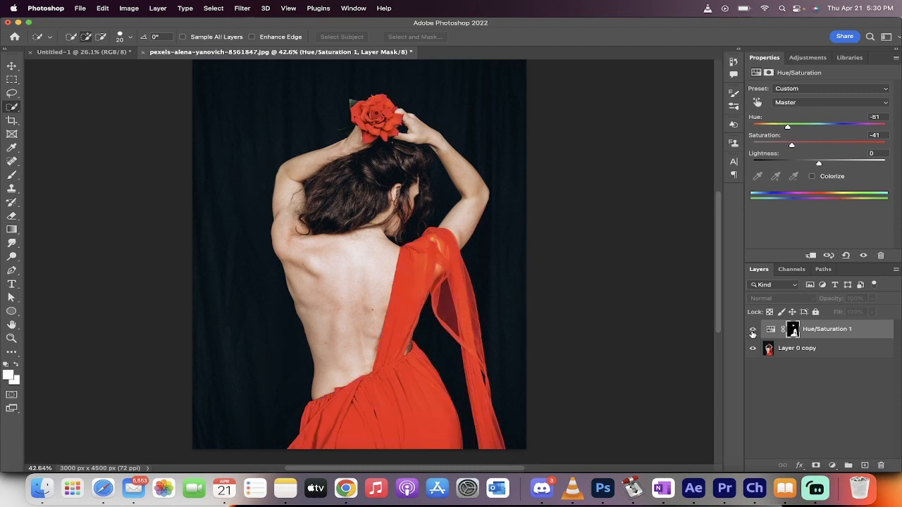
left_click(753, 329)
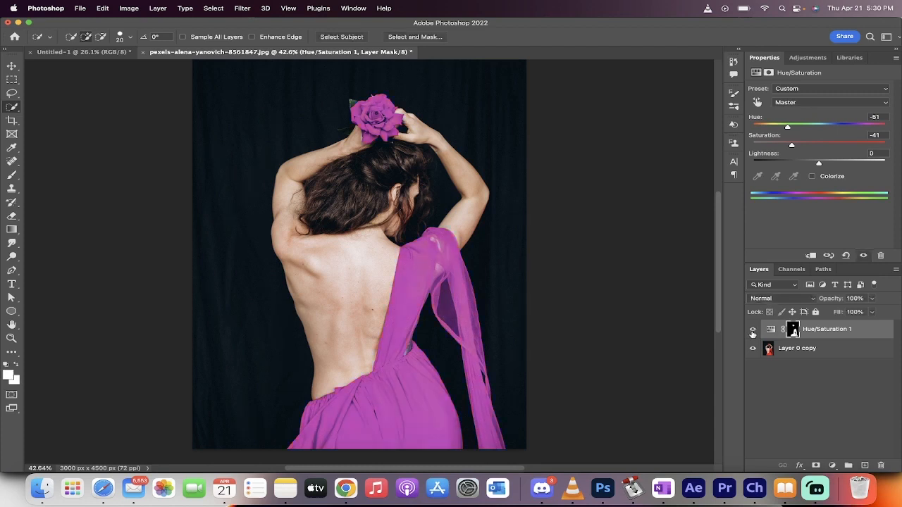